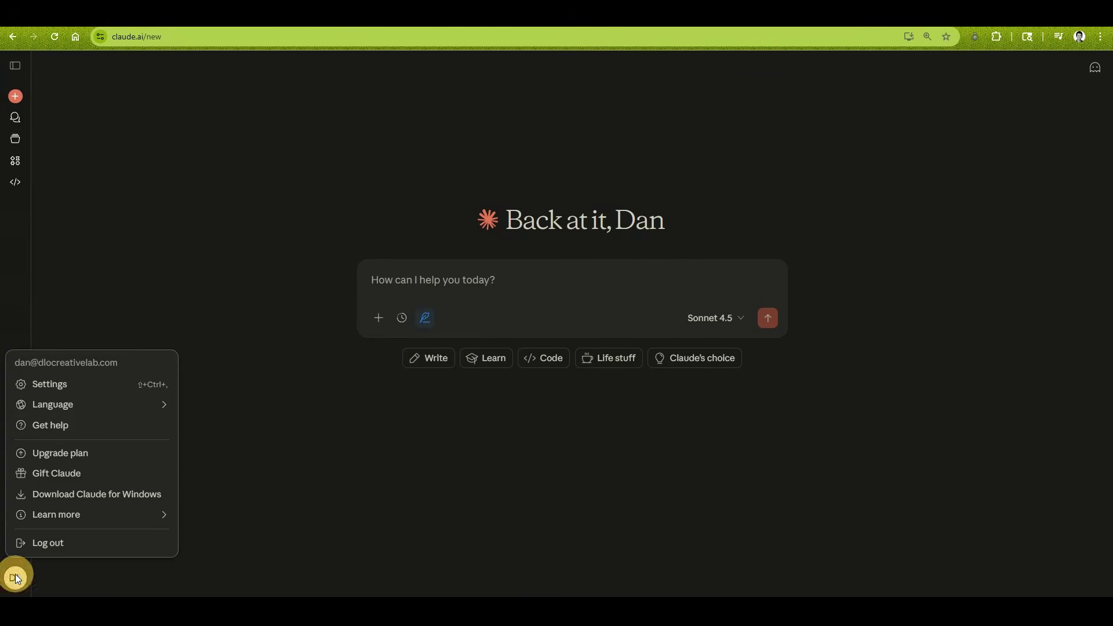
# Step: Open the Capabilities settings and review the artifacts, code execution, network egress, domain allowlist and memory options
pyautogui.click(78, 384)
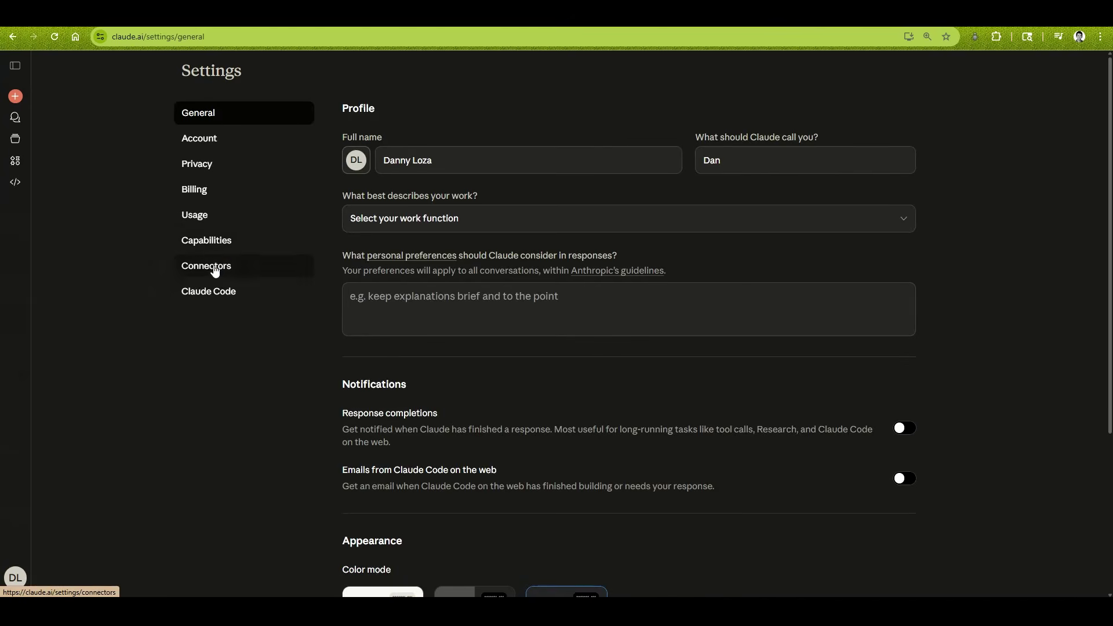
pyautogui.click(214, 267)
pyautogui.click(223, 242)
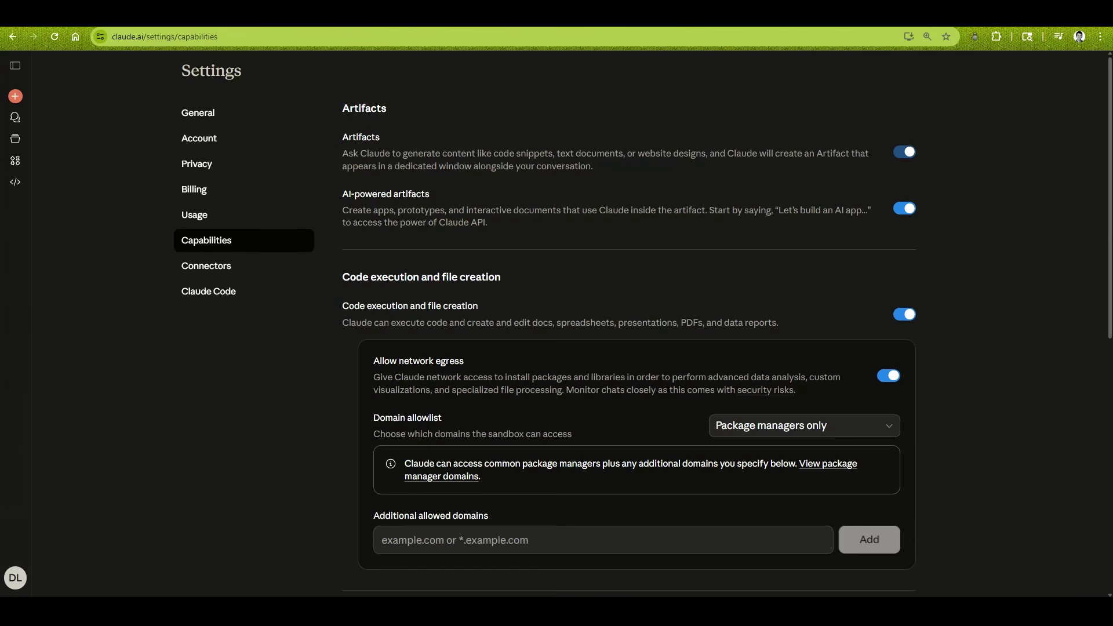
pyautogui.tripleClick(397, 196)
pyautogui.moveTo(389, 209); pyautogui.dragTo(447, 212)
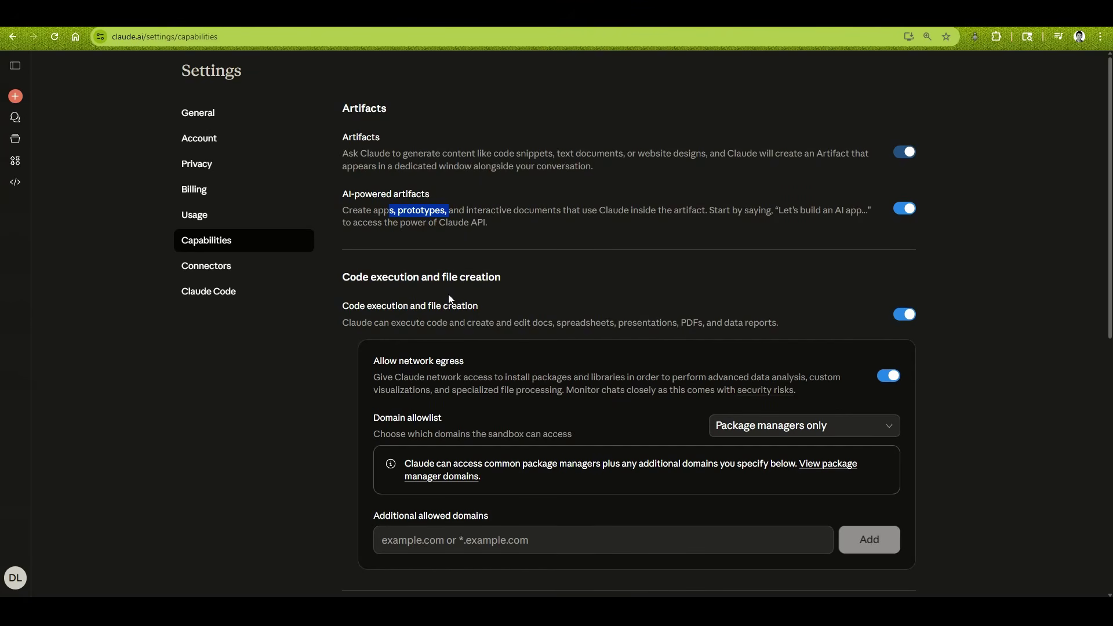
pyautogui.scroll(-1, 510, 231)
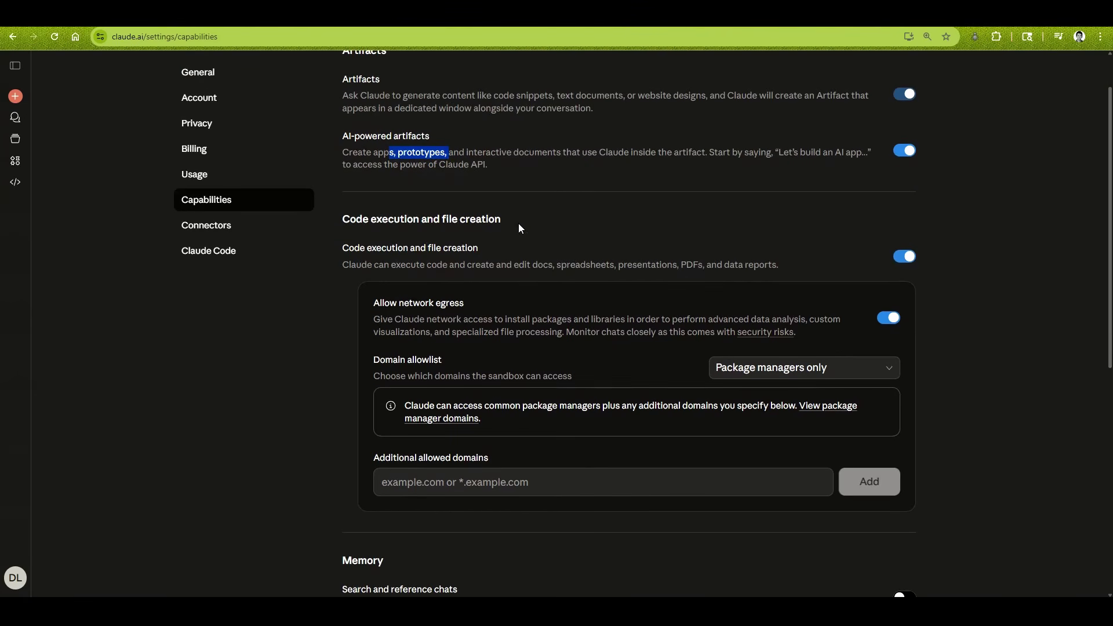
pyautogui.click(589, 224)
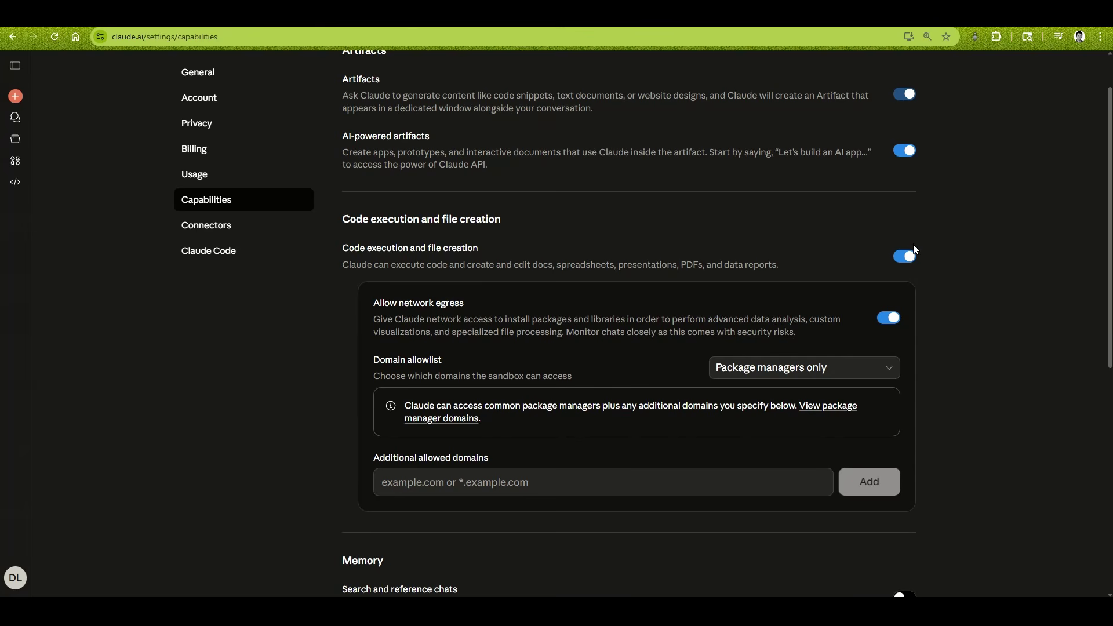
pyautogui.scroll(-1, 864, 256)
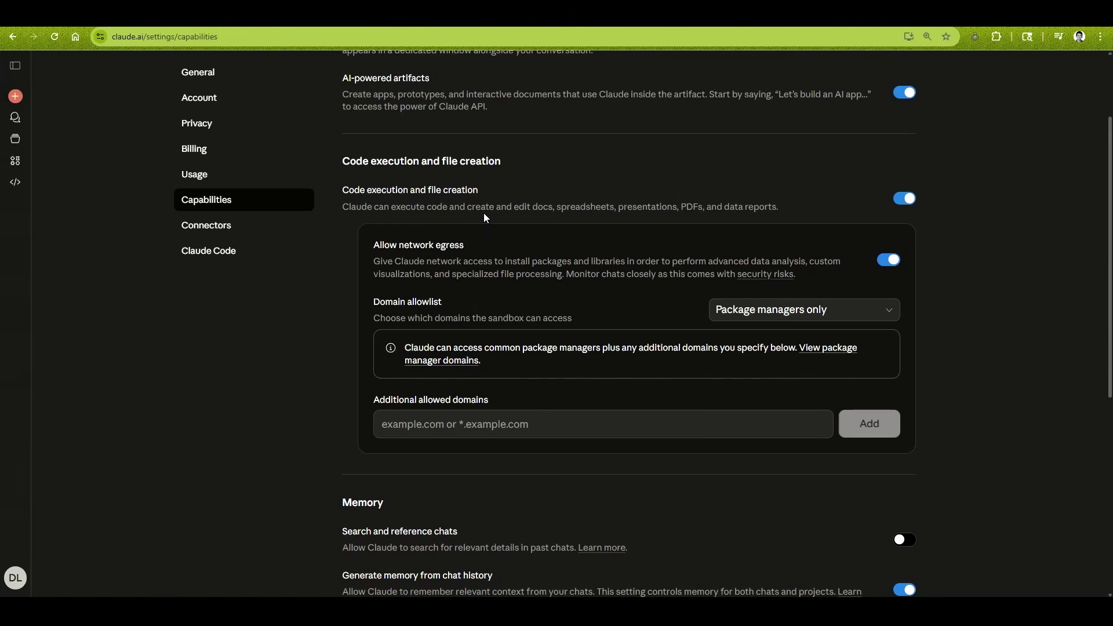
pyautogui.click(848, 311)
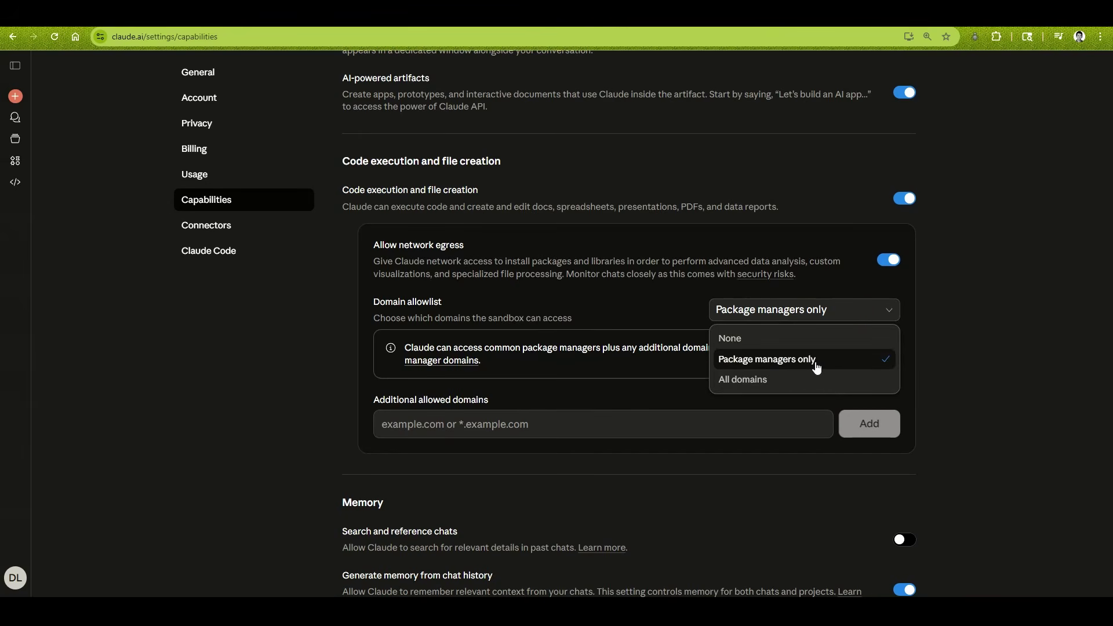
pyautogui.click(824, 278)
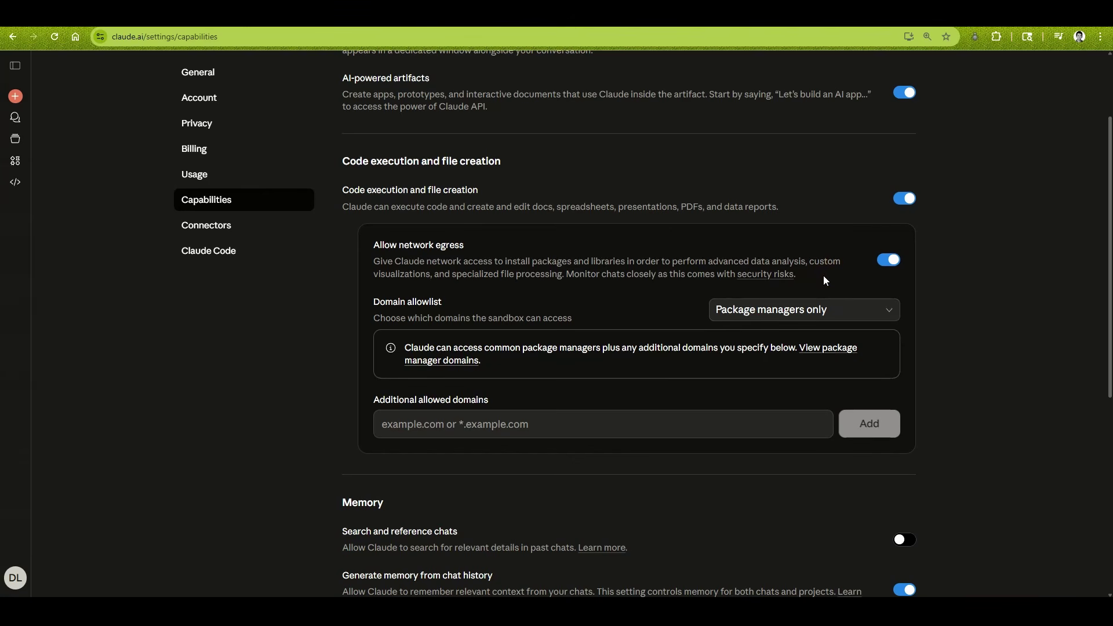
pyautogui.scroll(-2, 826, 281)
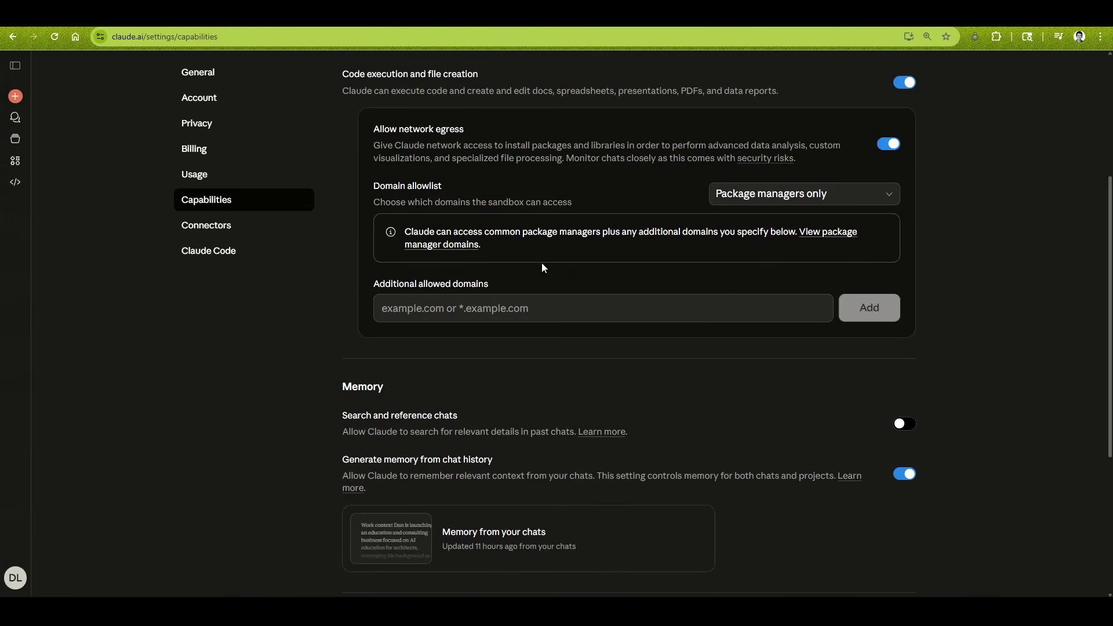
# Step: Start a new chat and examine the preset writing styles in the style customization dialog
pyautogui.click(15, 96)
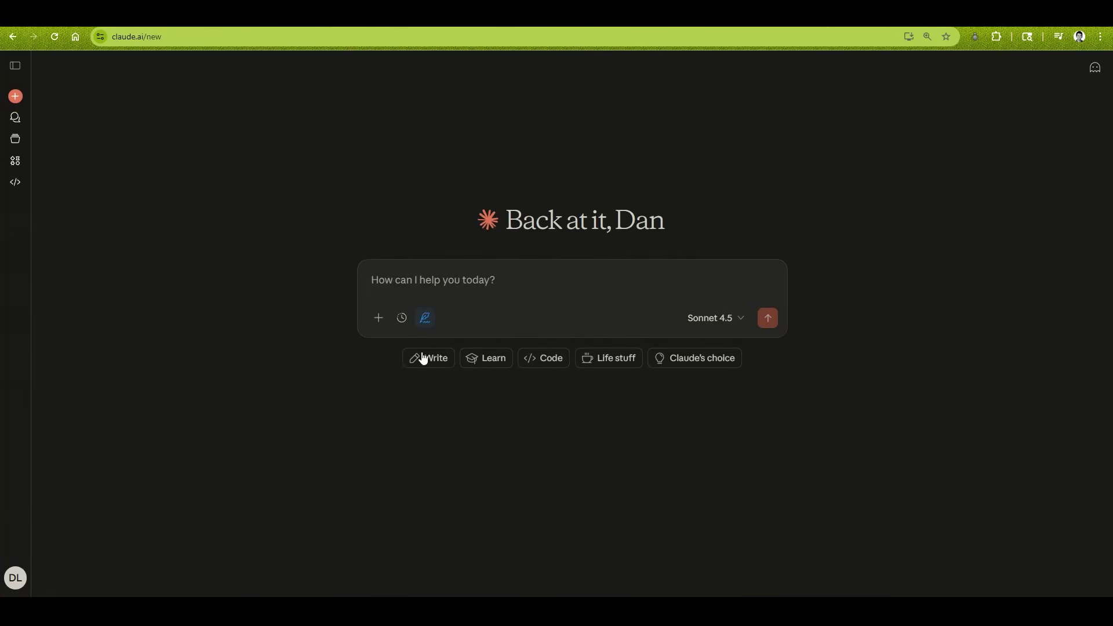
pyautogui.click(378, 318)
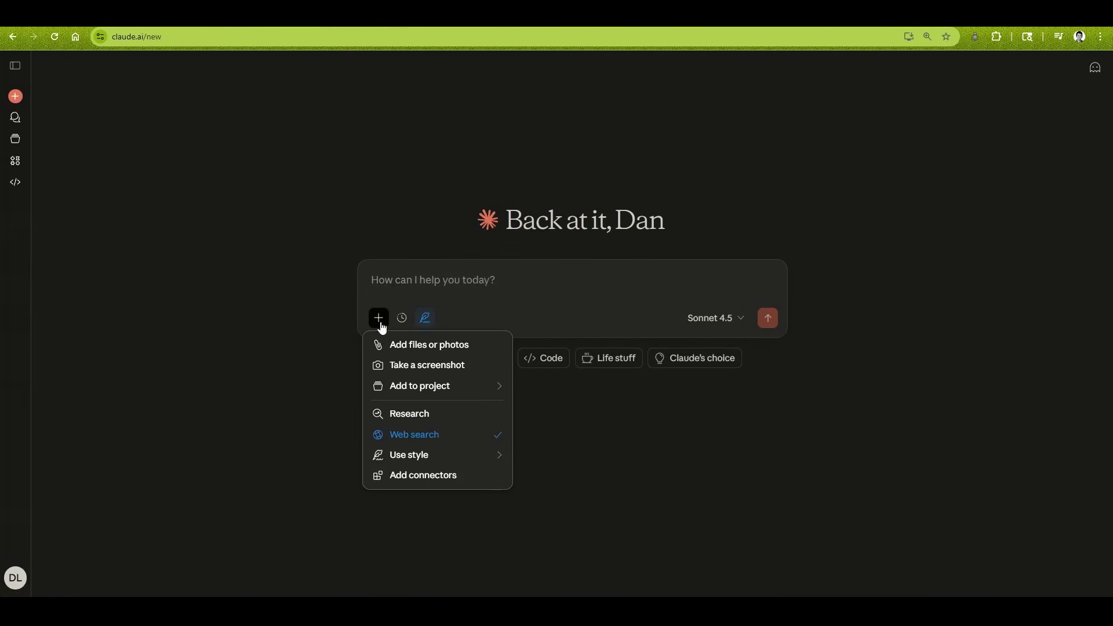
pyautogui.moveTo(411, 464)
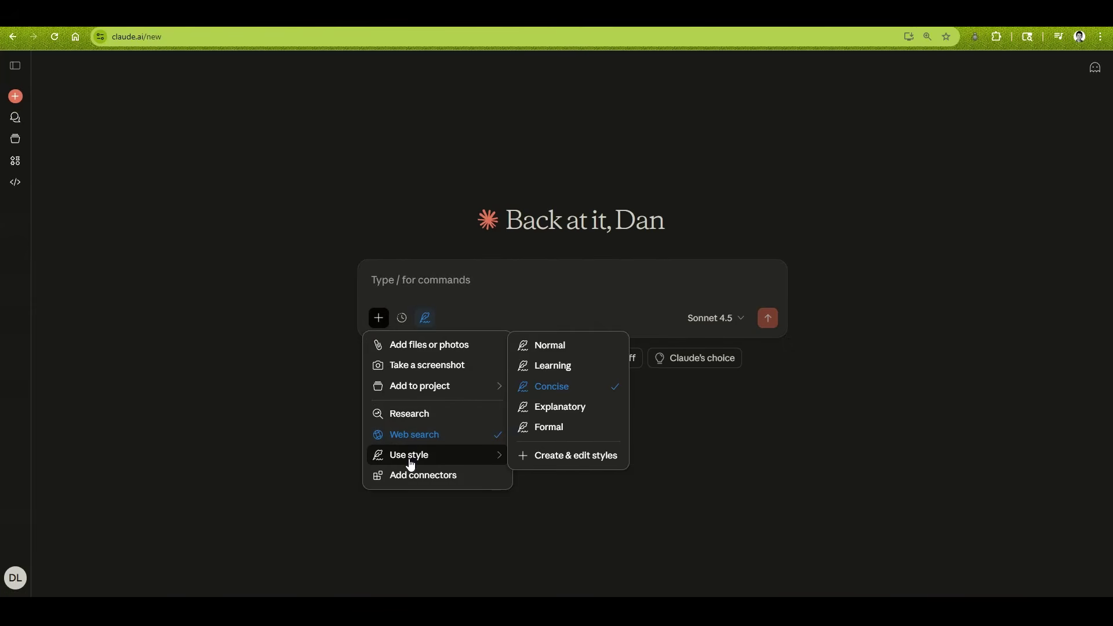
pyautogui.click(601, 458)
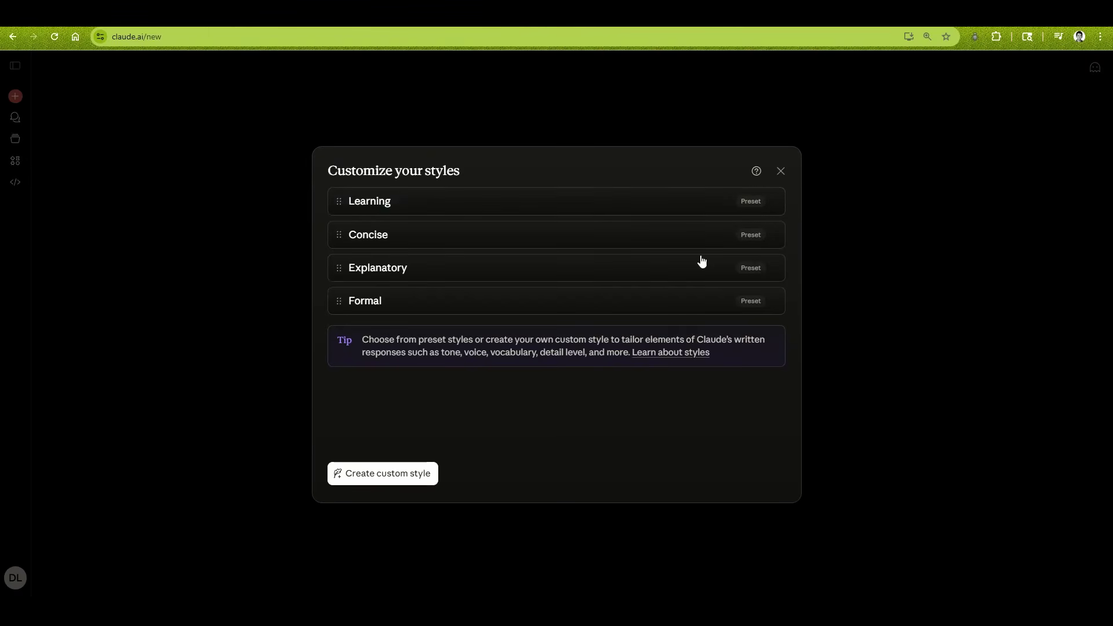
pyautogui.click(780, 170)
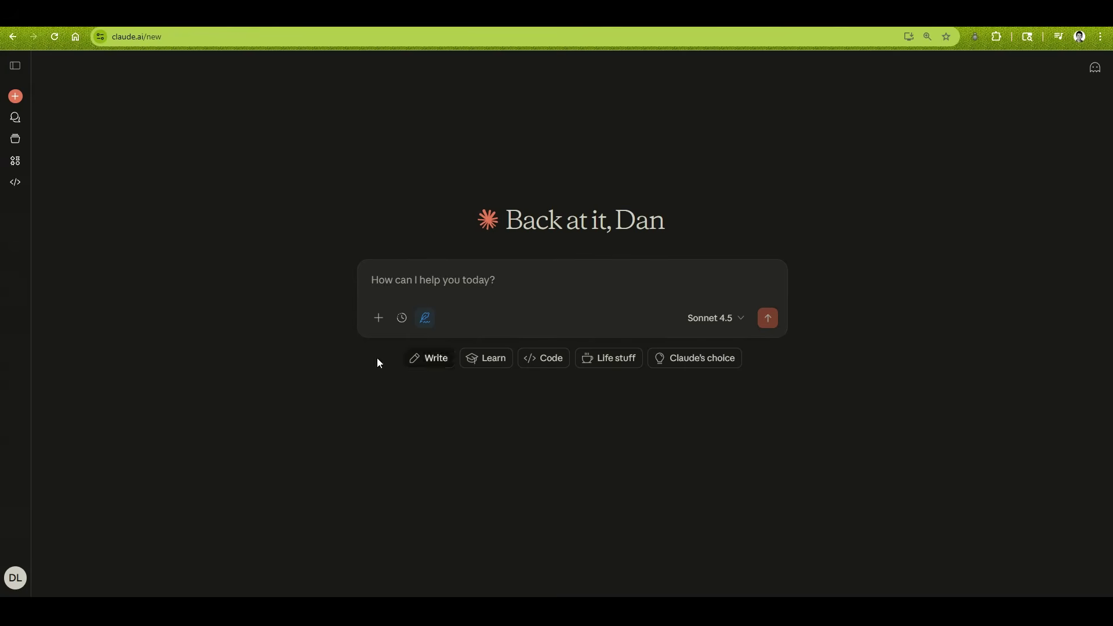
# Step: Clear the chat's active writing style and set the response style to Concise
pyautogui.click(381, 320)
pyautogui.click(427, 318)
pyautogui.click(426, 318)
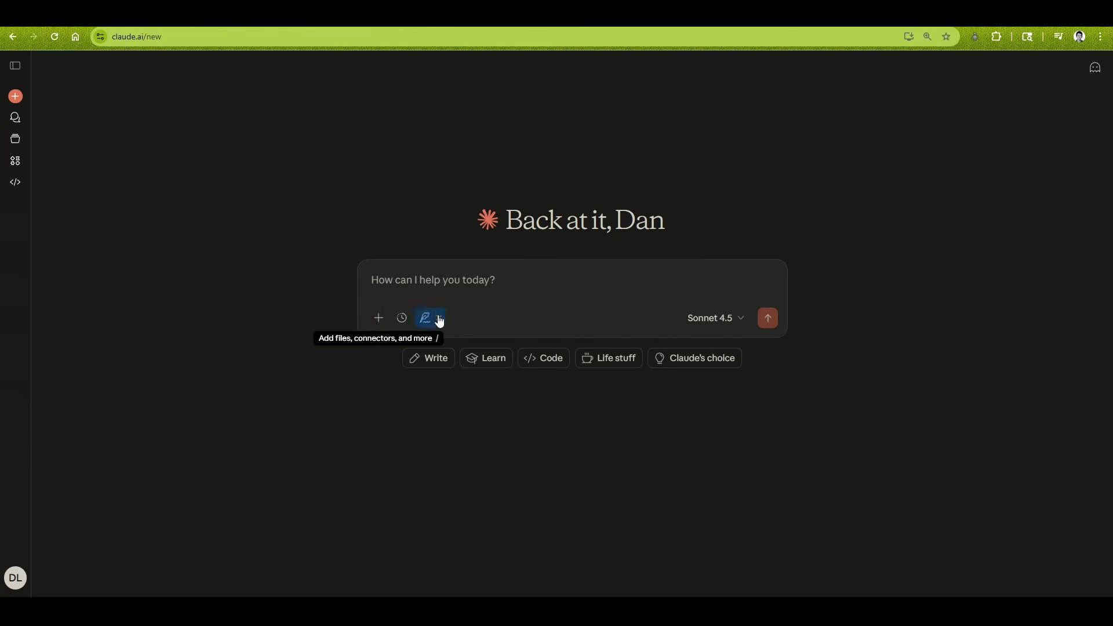
pyautogui.click(379, 319)
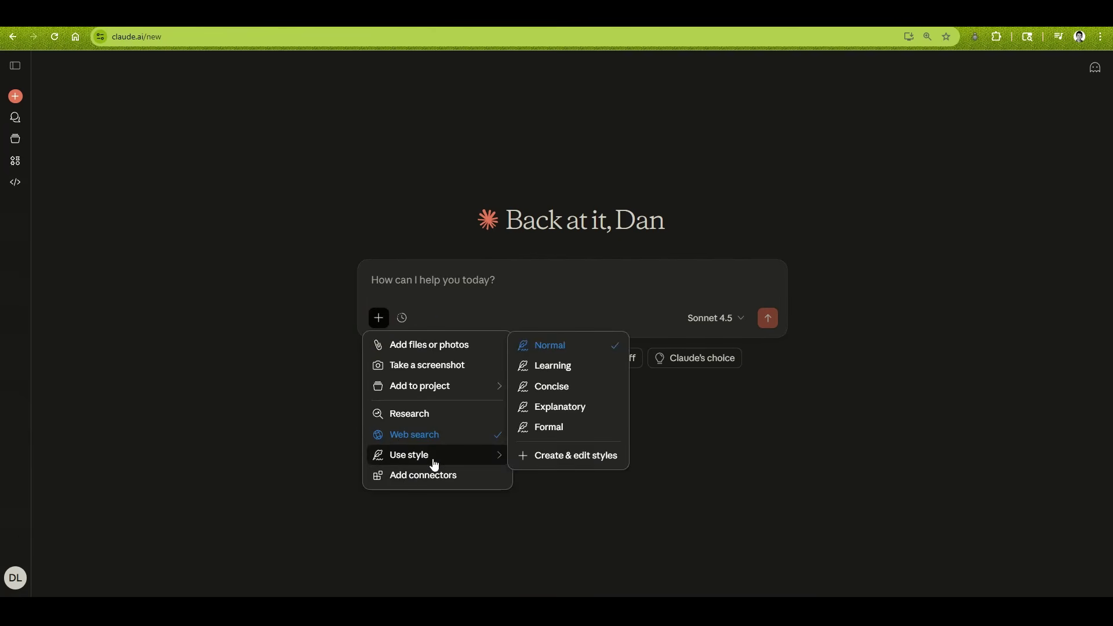
pyautogui.moveTo(487, 455)
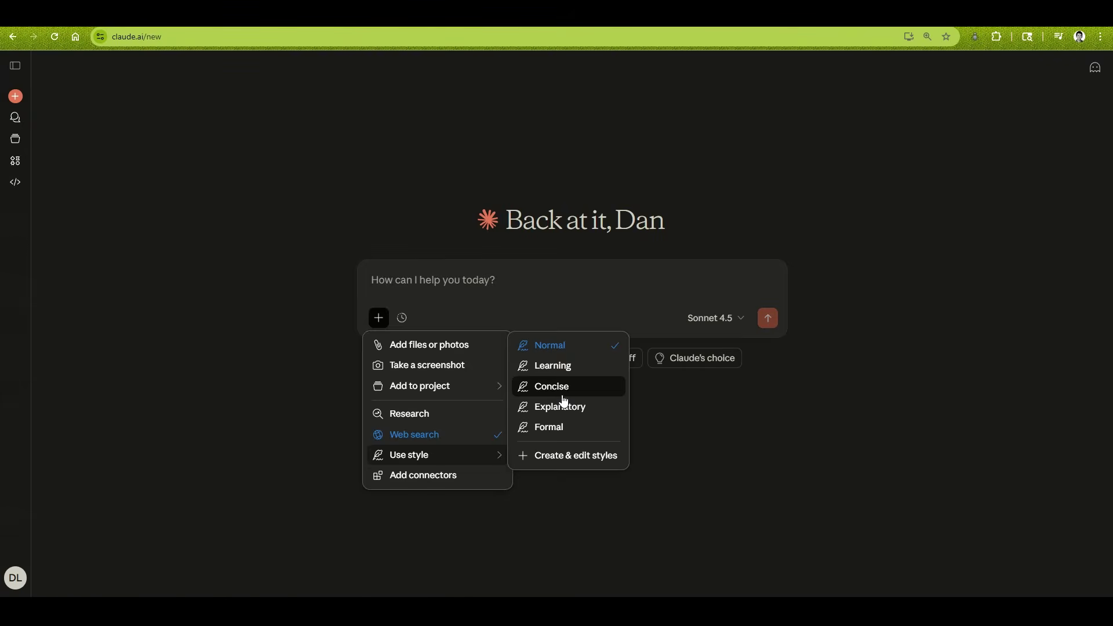
pyautogui.click(565, 400)
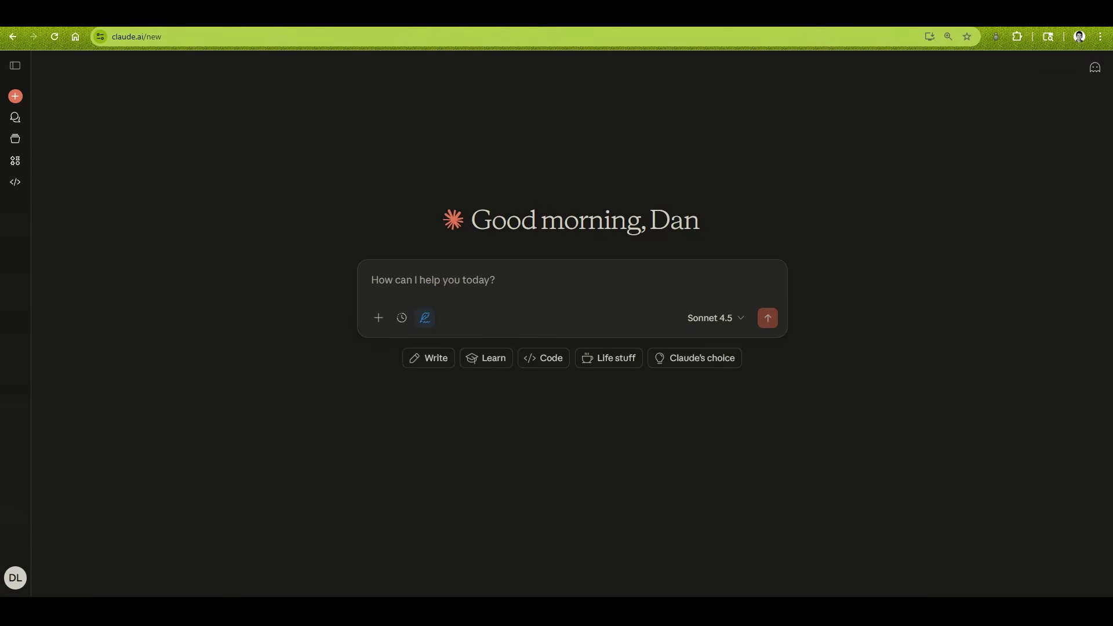
# Step: Submit a prompt for a Word fee proposal: 1950s Portland ranch renovation, 600 sq ft addition, 3-4-month timeline, 12% of 180k fee, $120 hourly extras
pyautogui.write('Il need to write a fee proposal for a residential client who wants to renovate and expand their 1950s ranch home in Portland/ The scope includes adding a 600sq ft primary suite addition, reconfiguring the kitchen/living area, and updating two bathrooms. Please draft a professional fee proposal that covers: -\tSchematic Design through construction administration phases -\tStructural engineer coordination -\tPermit Processing and submissions -\t3-4-month timeline for design/permitting Keep is clear and client friendly. Our fee structure is percentage-based on 12% of estimated construction cost (180k). Any extra service not in scope will be charged hourly at $120.')
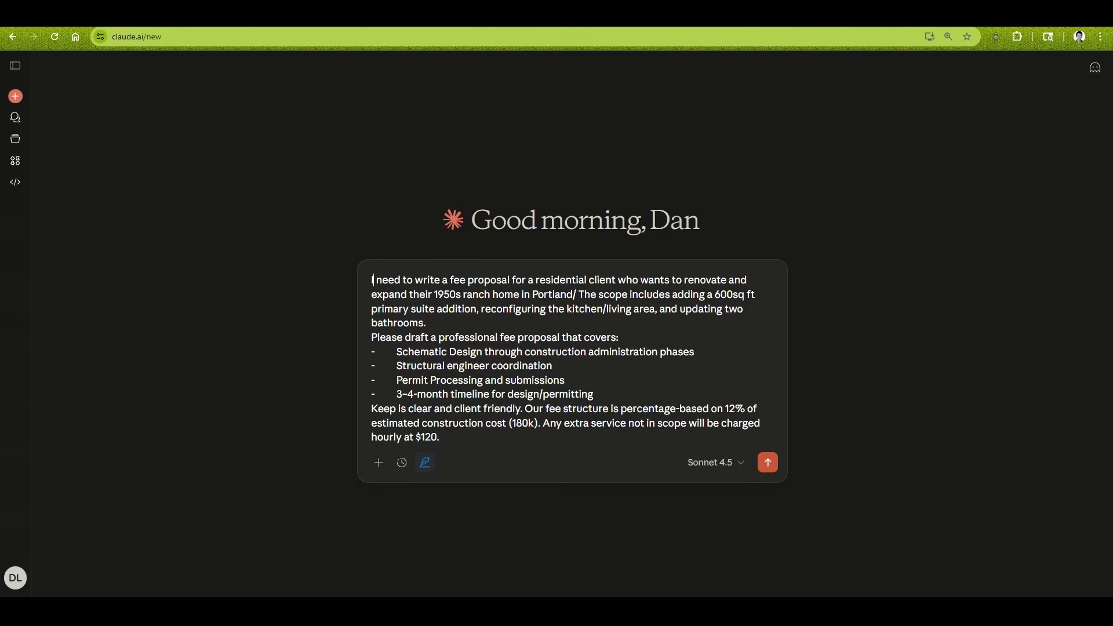
pyautogui.write('Cre')
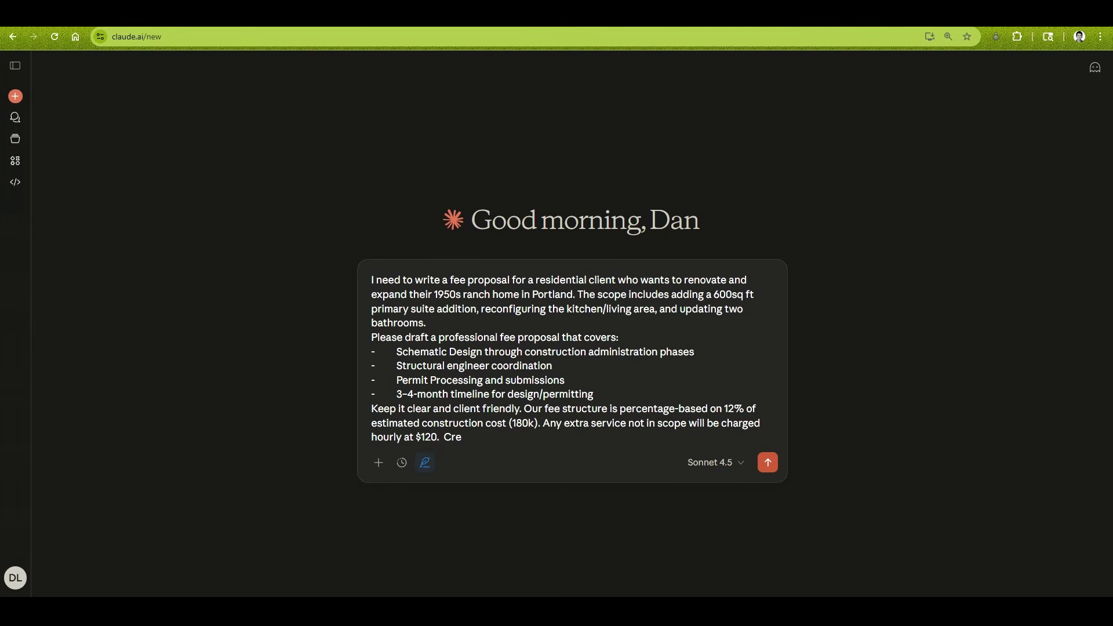
pyautogui.write('ate this as an')
pyautogui.press('BackSpace')
pyautogui.write('word co')
pyautogui.press('BackSpace')
pyautogui.press('BackSpace')
pyautogui.write('docume')
pyautogui.press('BackSpace')
pyautogui.press('BackSpace')
pyautogui.write('ment')
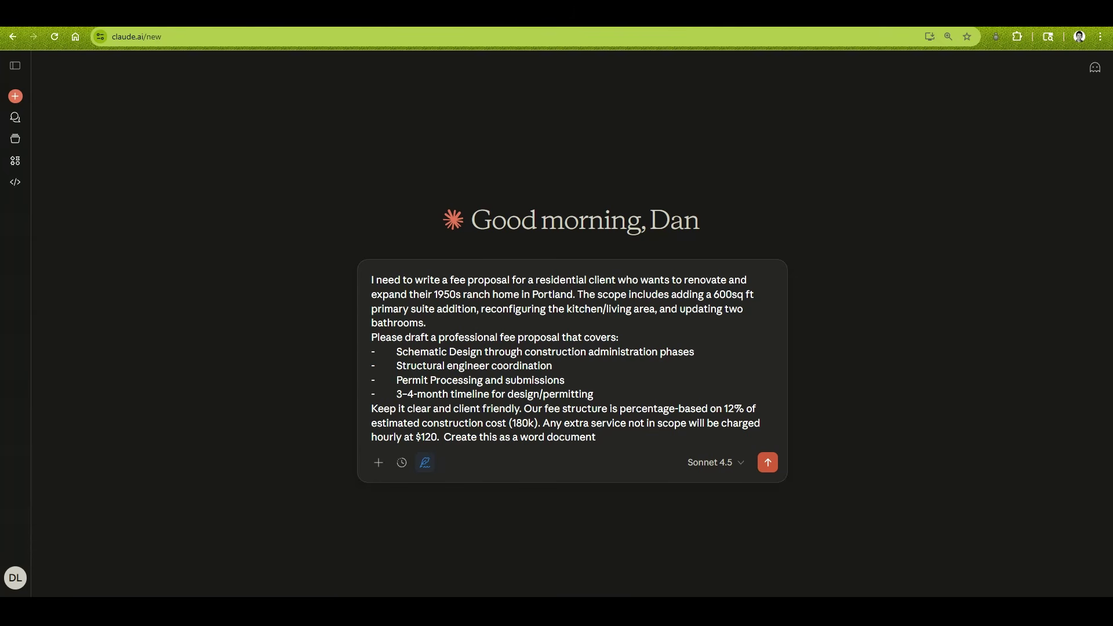
pyautogui.press('Return')
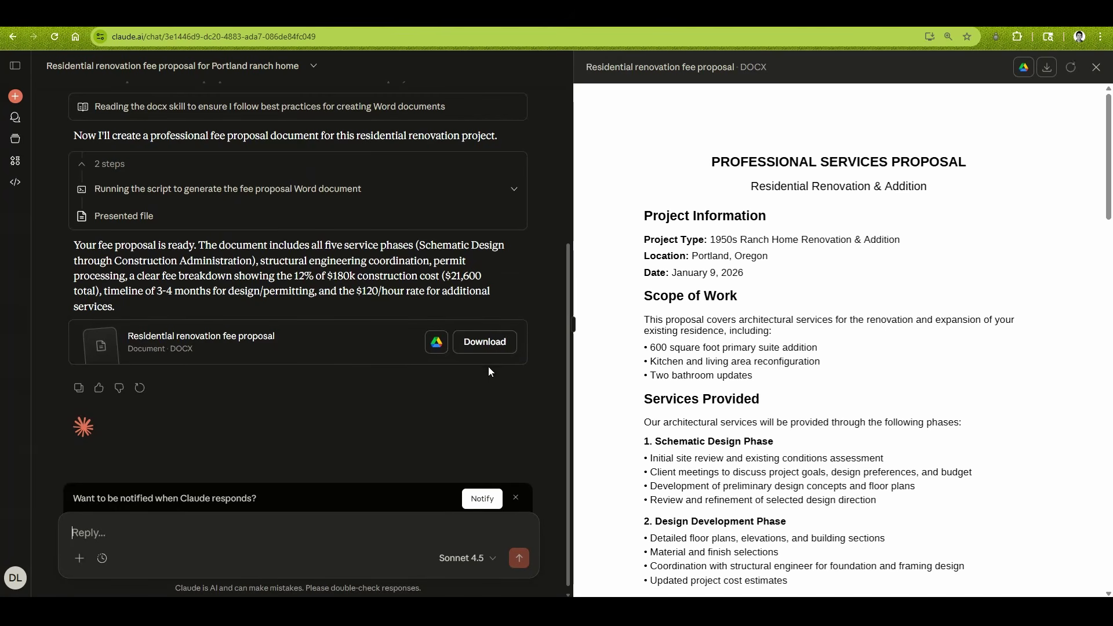
# Step: Download the generated residential renovation fee proposal and open it in Word
pyautogui.click(497, 350)
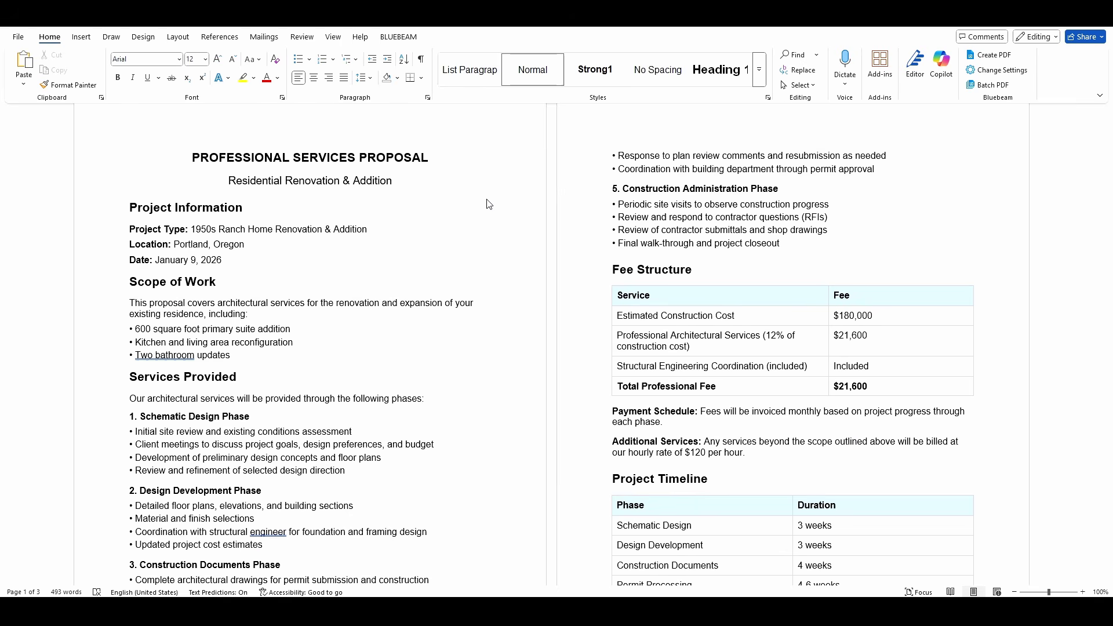
# Step: Read through the proposal's scope of work, service phases, fee structure, project timeline, excluded services and terms
pyautogui.scroll(-5, 485, 203)
pyautogui.scroll(5, 459, 204)
pyautogui.scroll(-2, 222, 251)
pyautogui.scroll(-15, 220, 251)
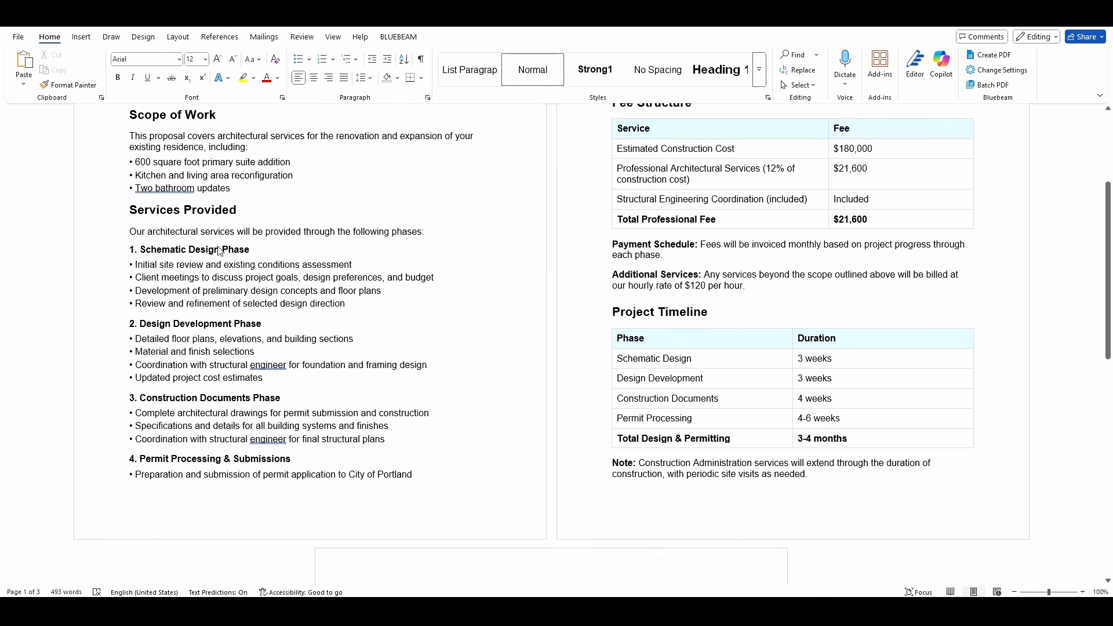
pyautogui.scroll(15, 429, 331)
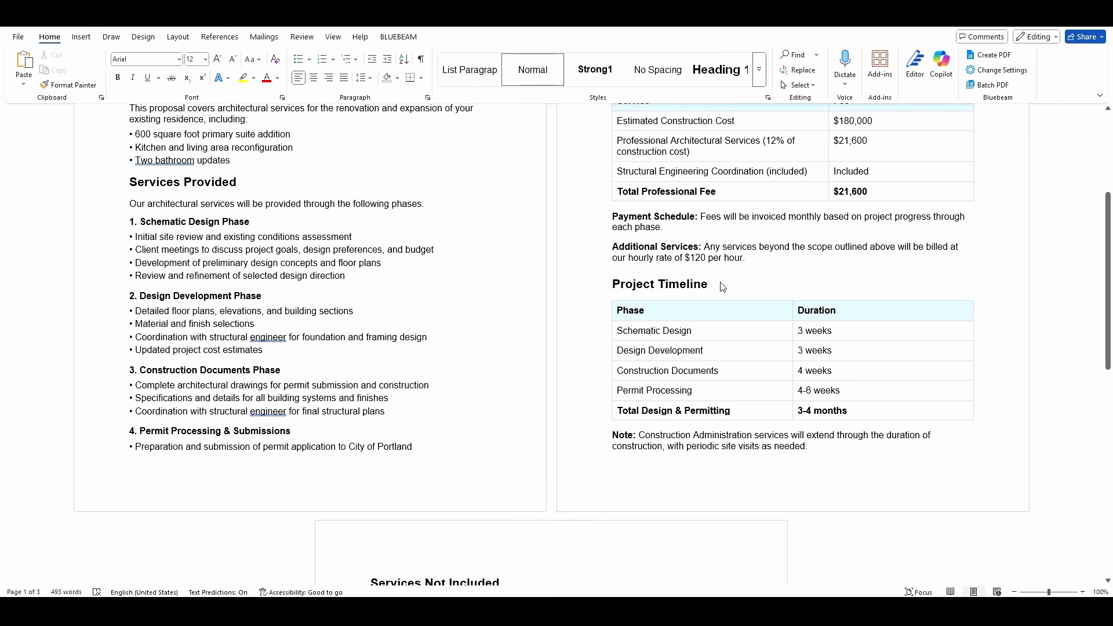
pyautogui.scroll(3, 678, 259)
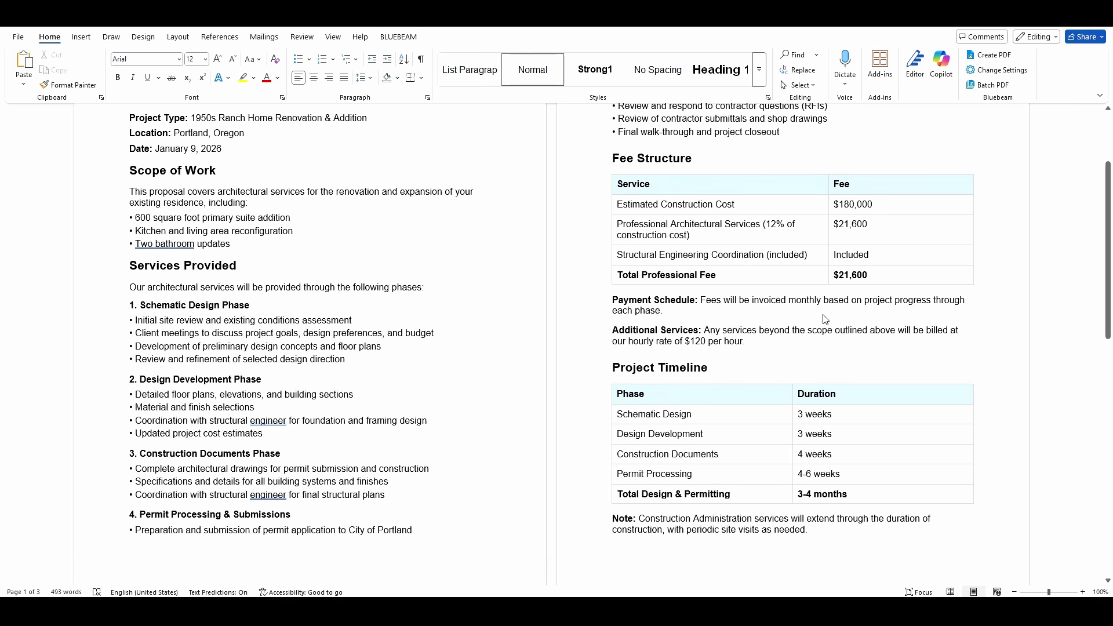
pyautogui.scroll(5, 665, 312)
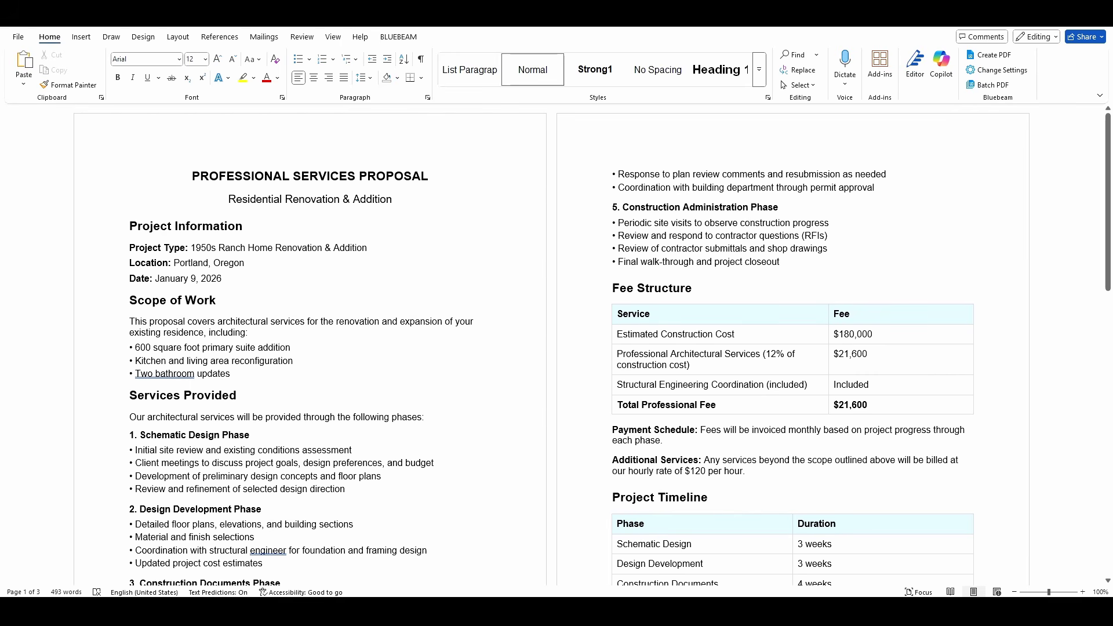
pyautogui.scroll(-15, 880, 359)
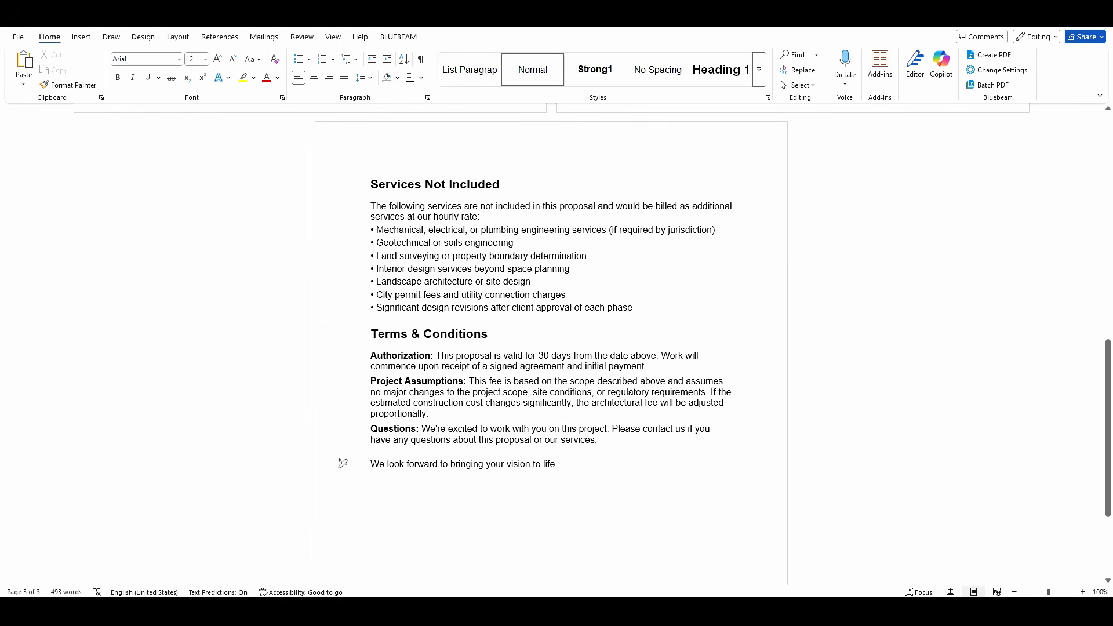
pyautogui.scroll(-3, 576, 268)
pyautogui.scroll(10, 575, 267)
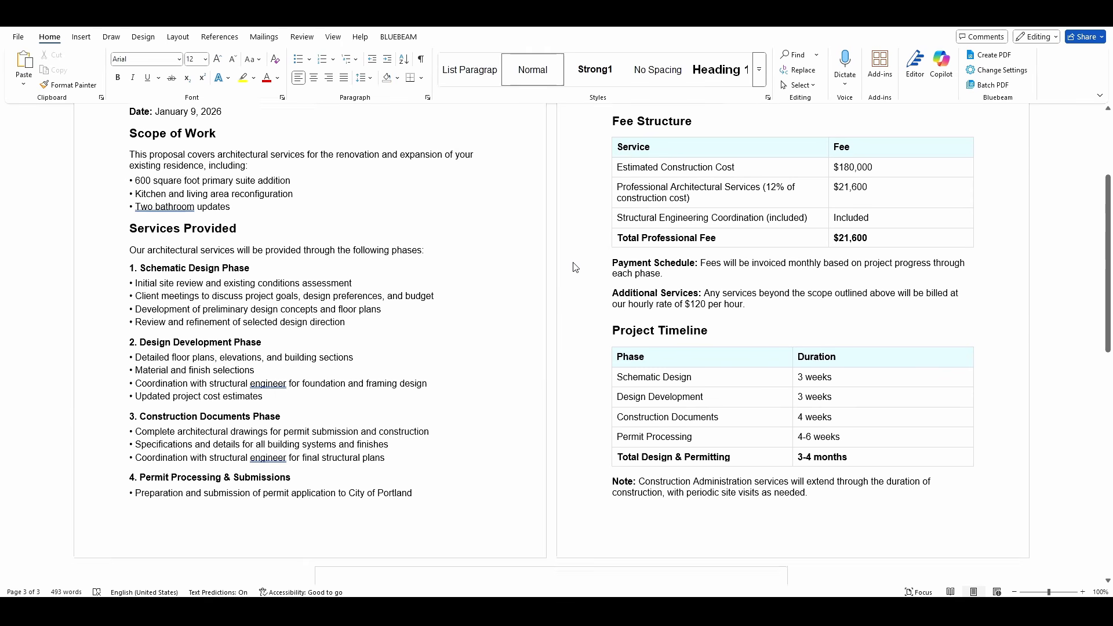
pyautogui.scroll(1, 576, 267)
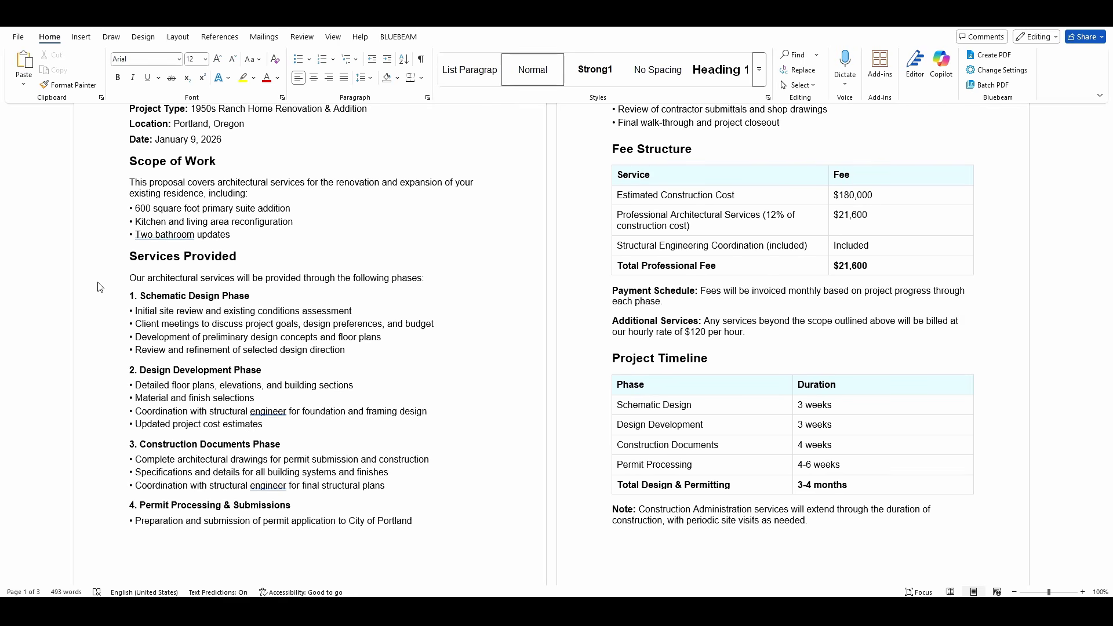
pyautogui.scroll(3, 289, 307)
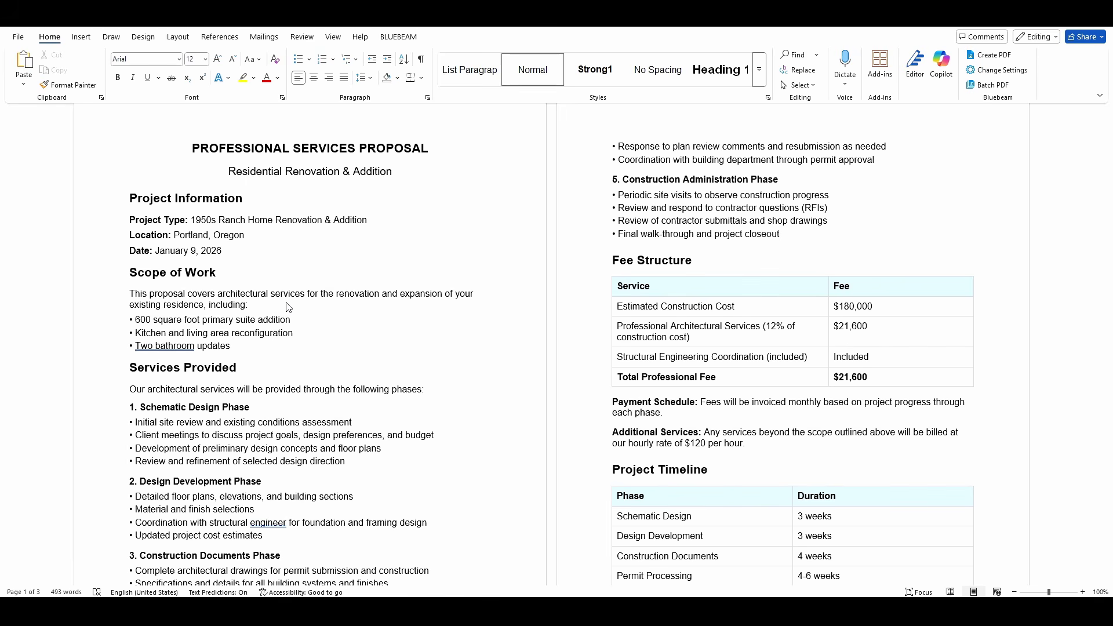
pyautogui.scroll(-3, 426, 279)
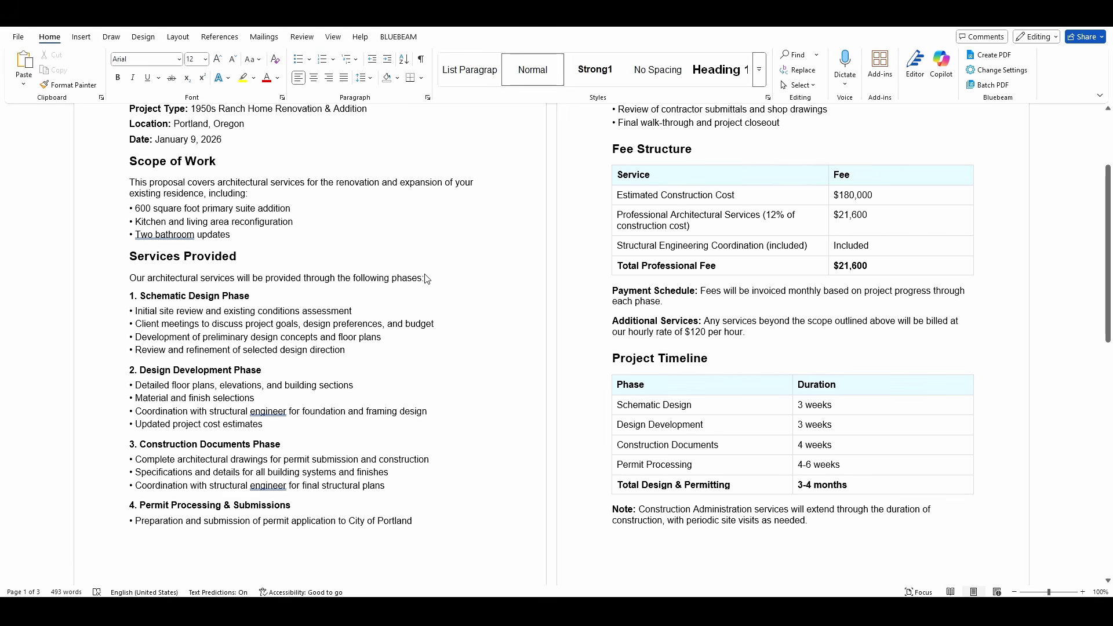
pyautogui.scroll(-3, 426, 279)
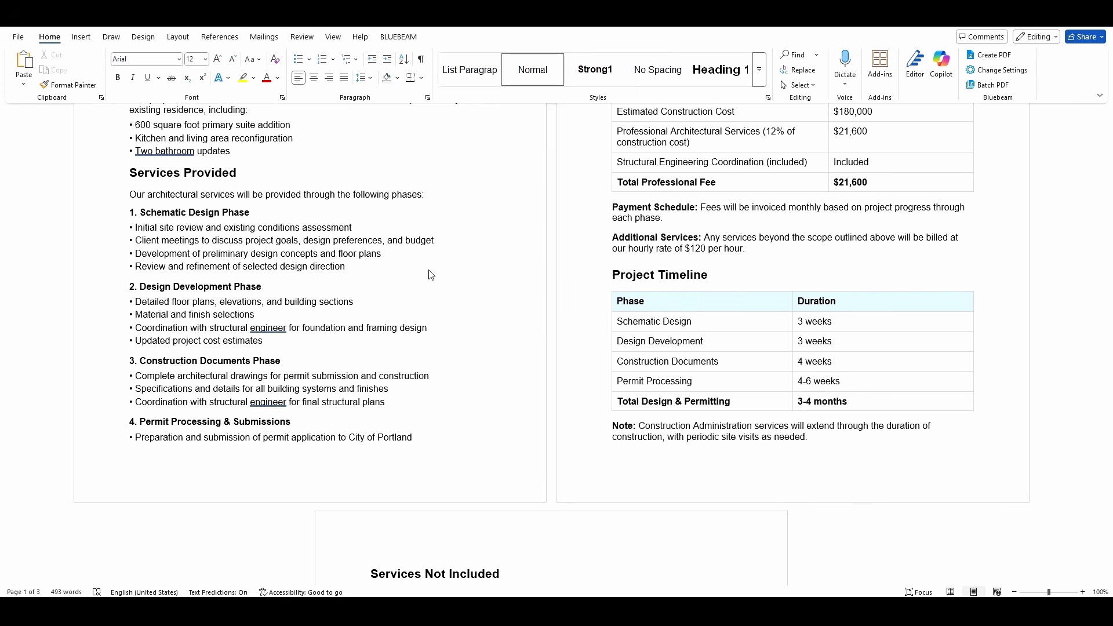
pyautogui.scroll(5, 431, 275)
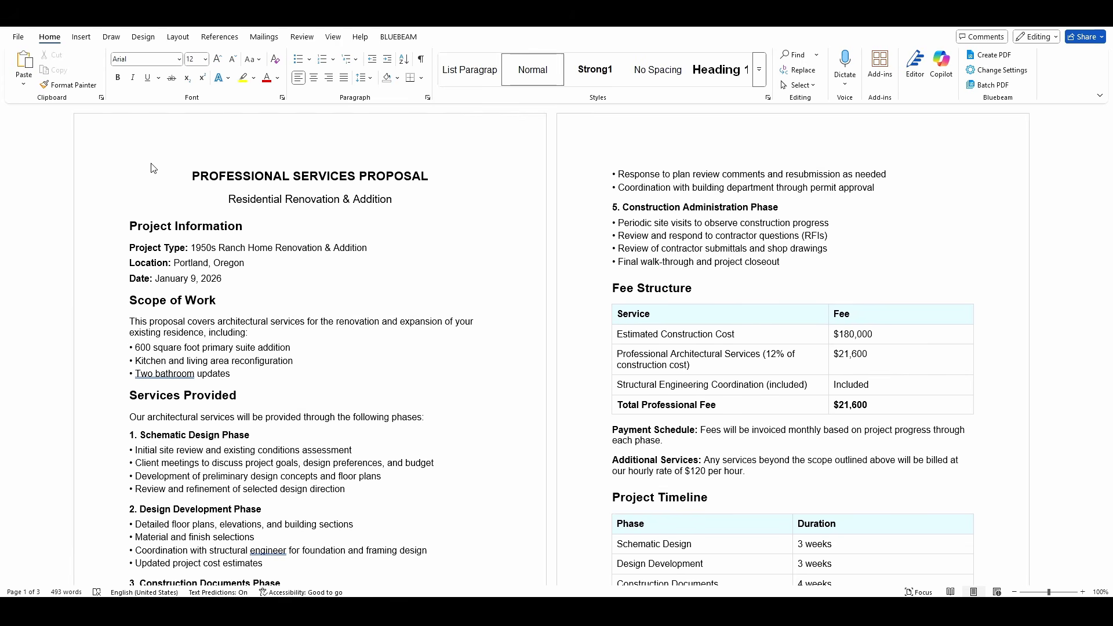
pyautogui.scroll(-2, 197, 185)
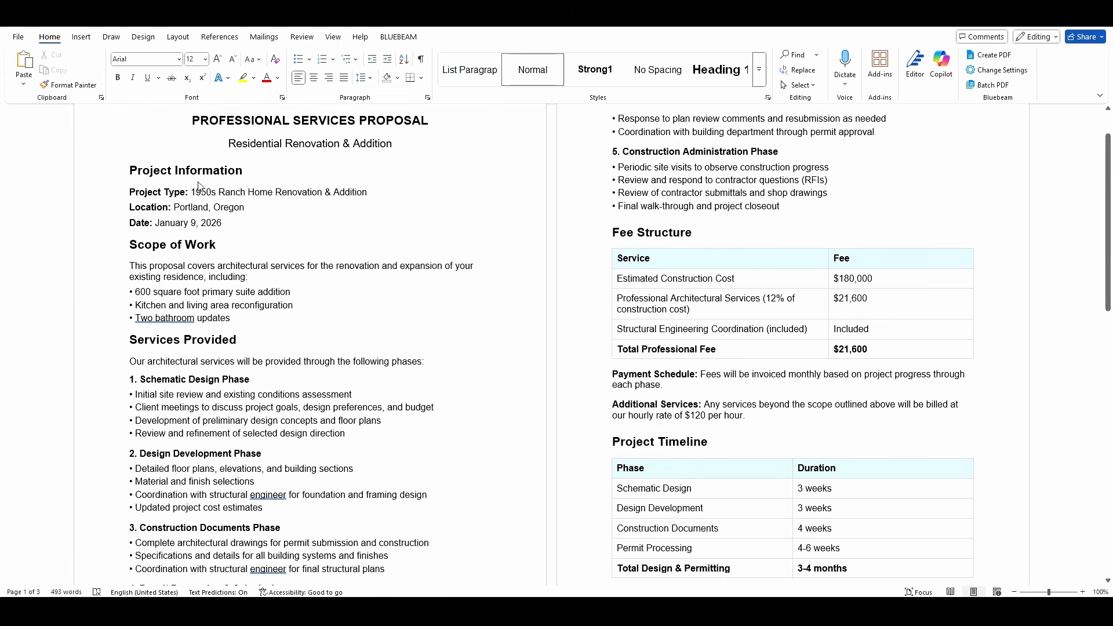
pyautogui.scroll(2, 198, 186)
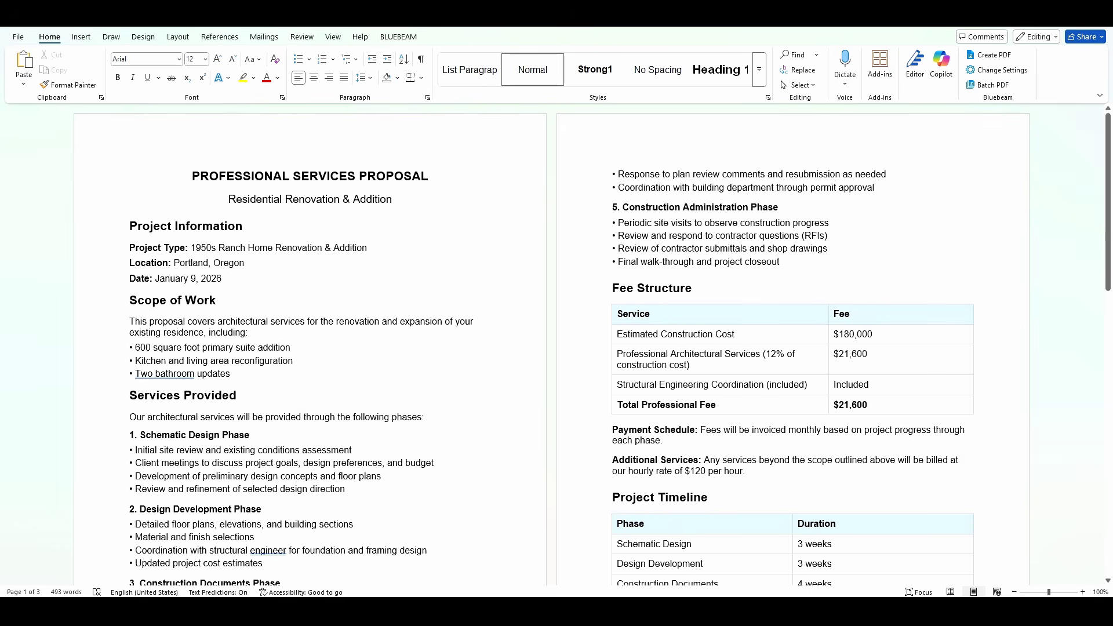
pyautogui.scroll(-3, 546, 348)
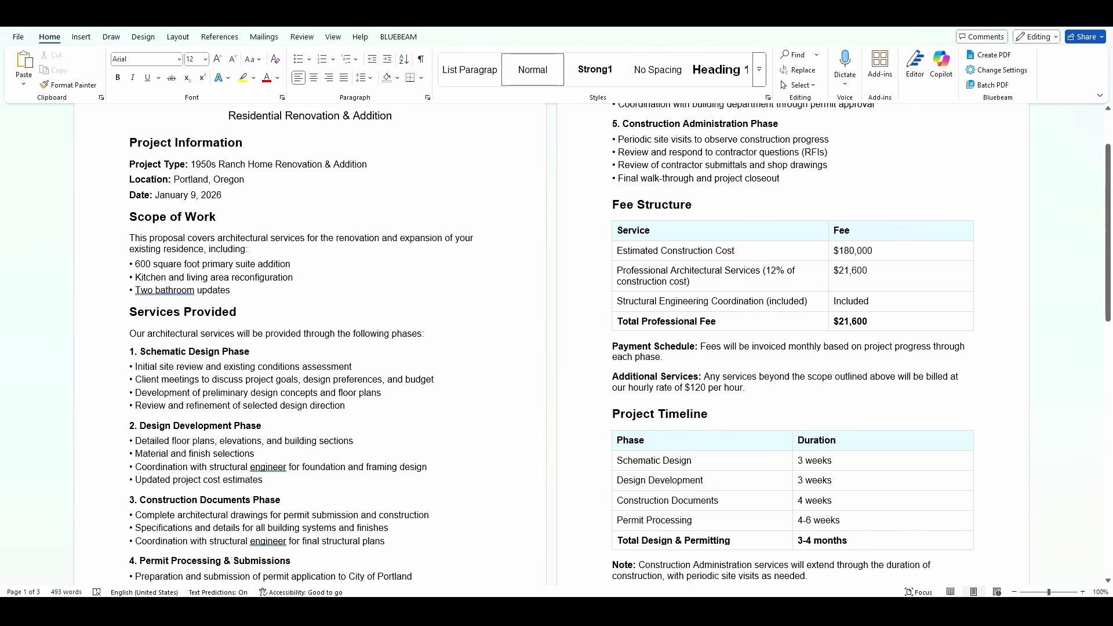
pyautogui.scroll(-2, 557, 342)
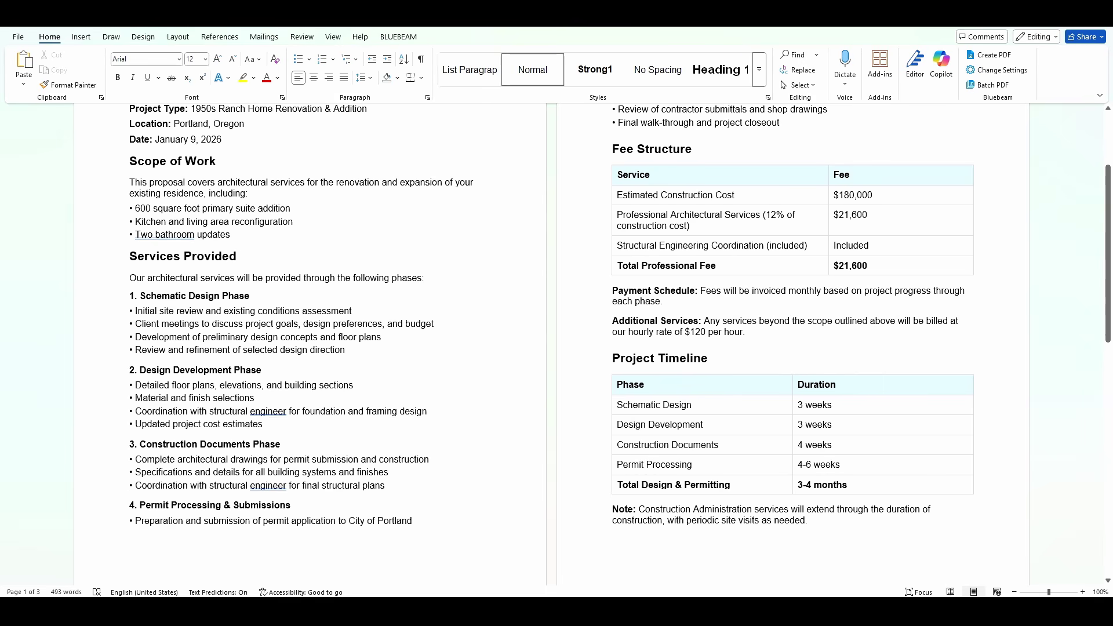
pyautogui.scroll(3, 557, 348)
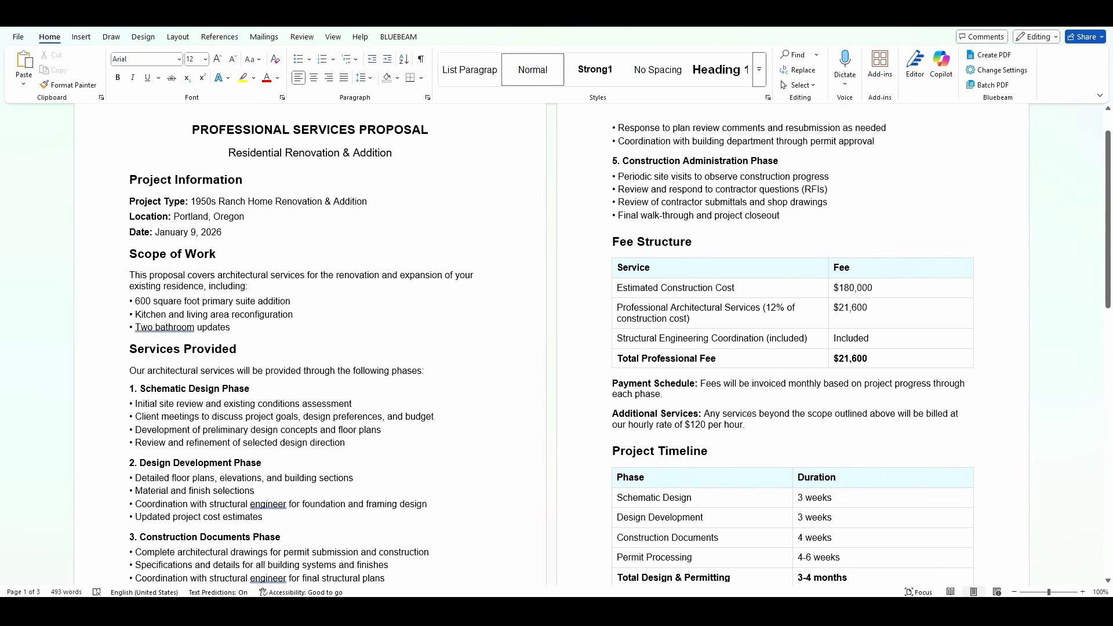